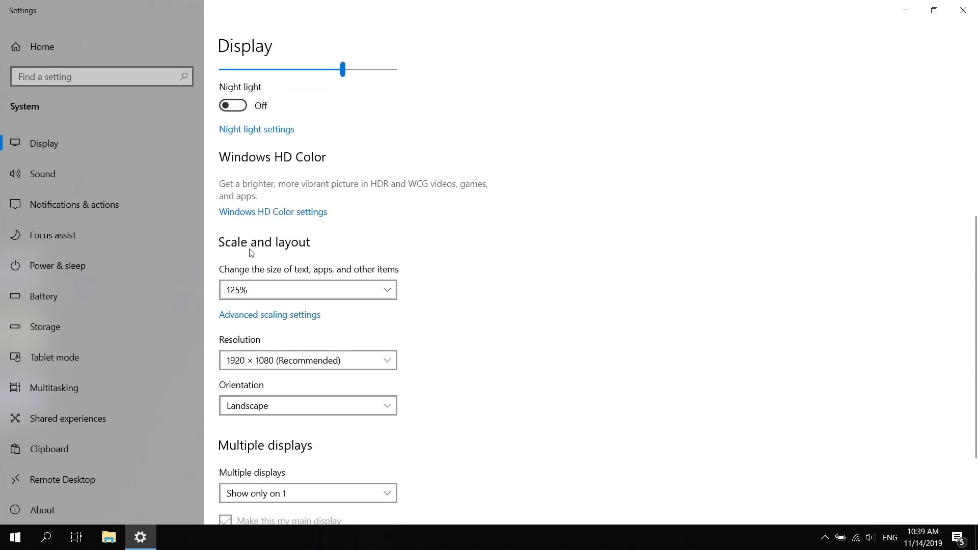
Set the display scale to 100% and choose the recommended resolution of 1920 × 1080.
click(389, 289)
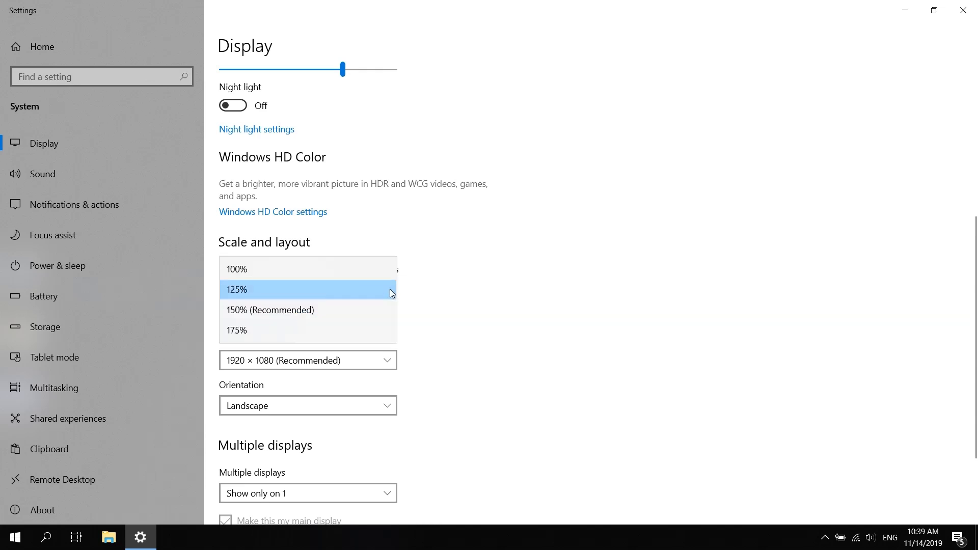
click(264, 270)
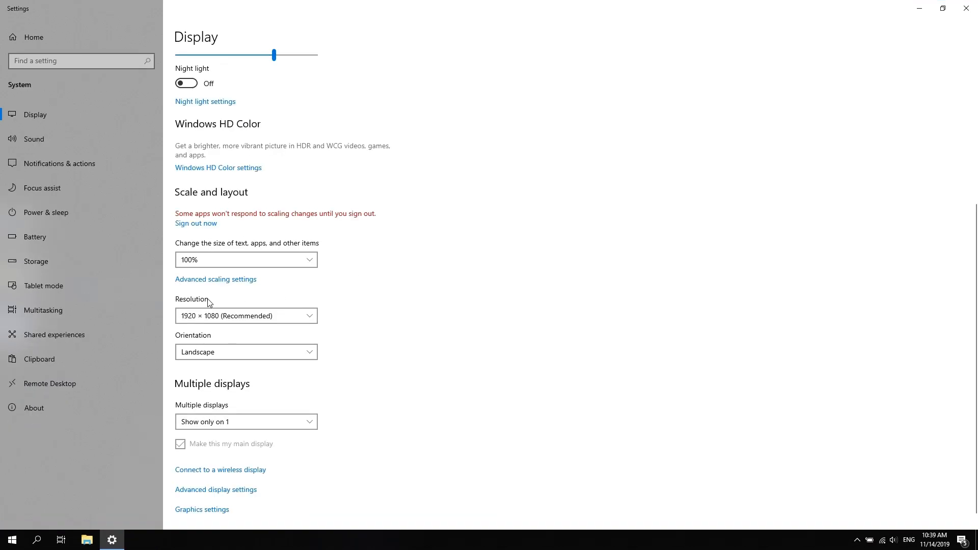
click(310, 317)
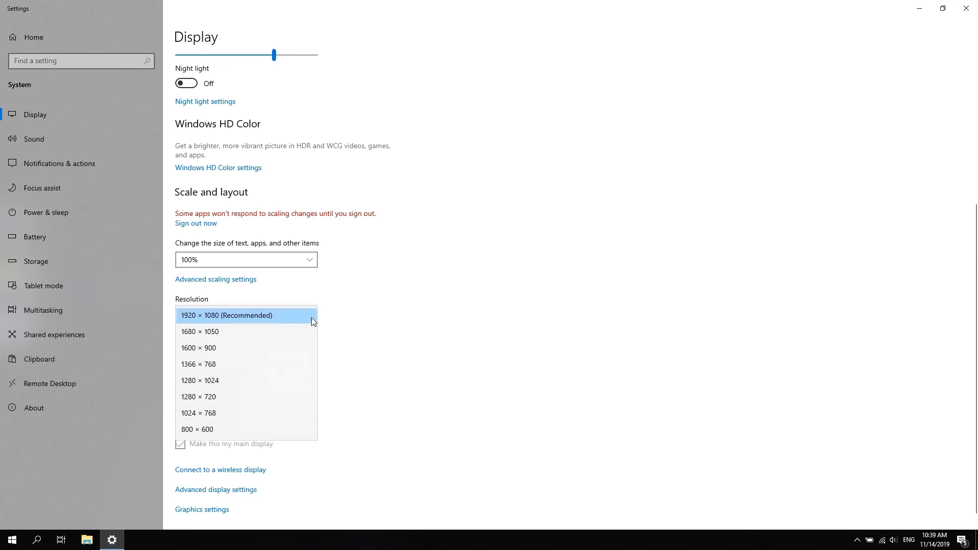
click(271, 314)
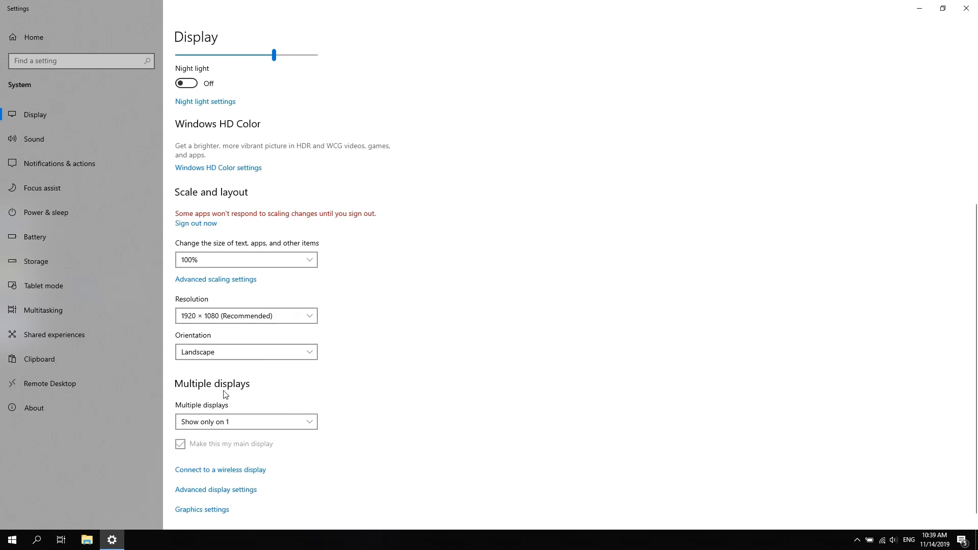
Set multiple displays to Duplicate these displays, keep the changes and close the display settings.
click(312, 424)
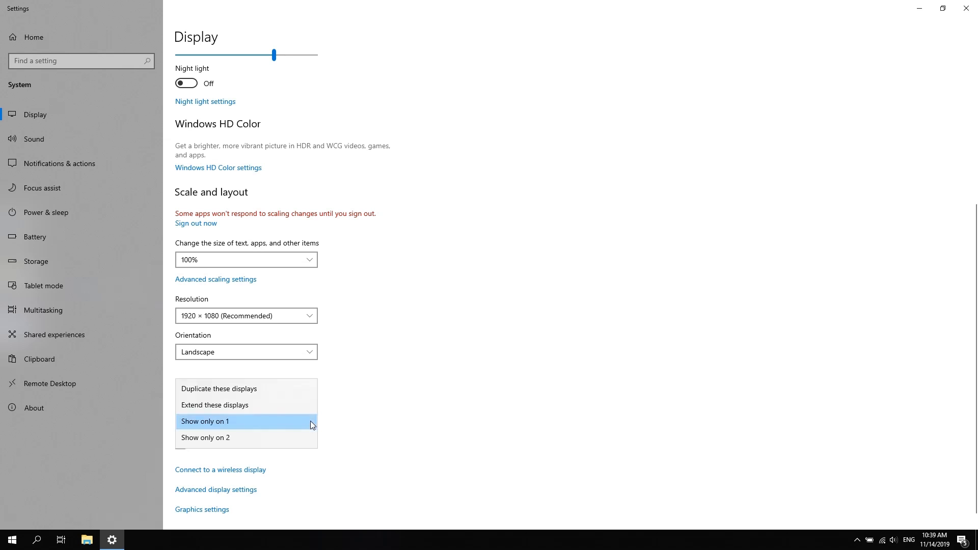
click(237, 388)
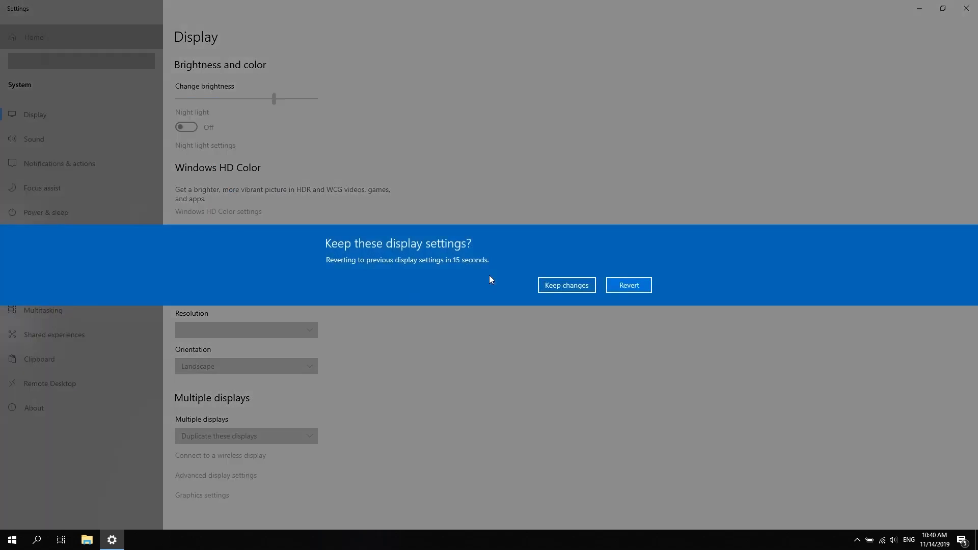
click(580, 288)
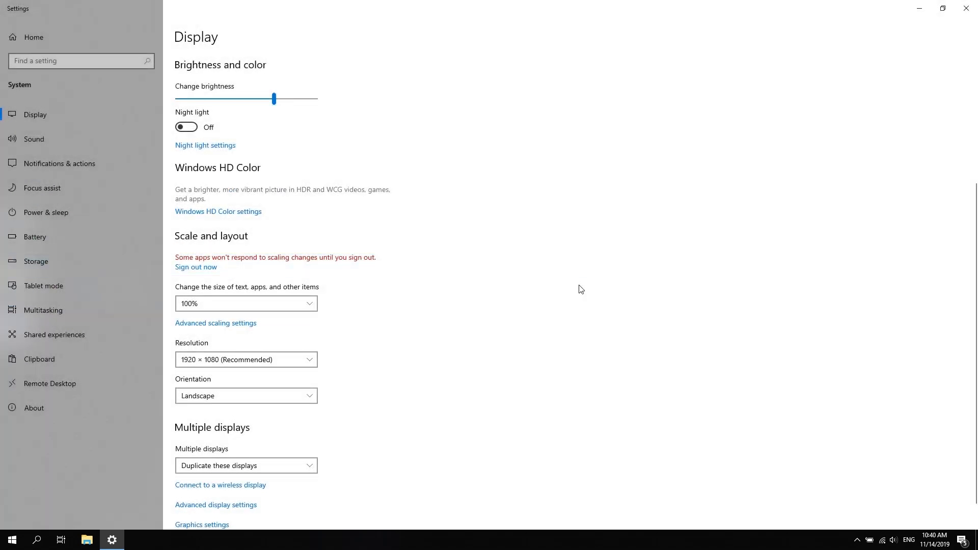
click(967, 10)
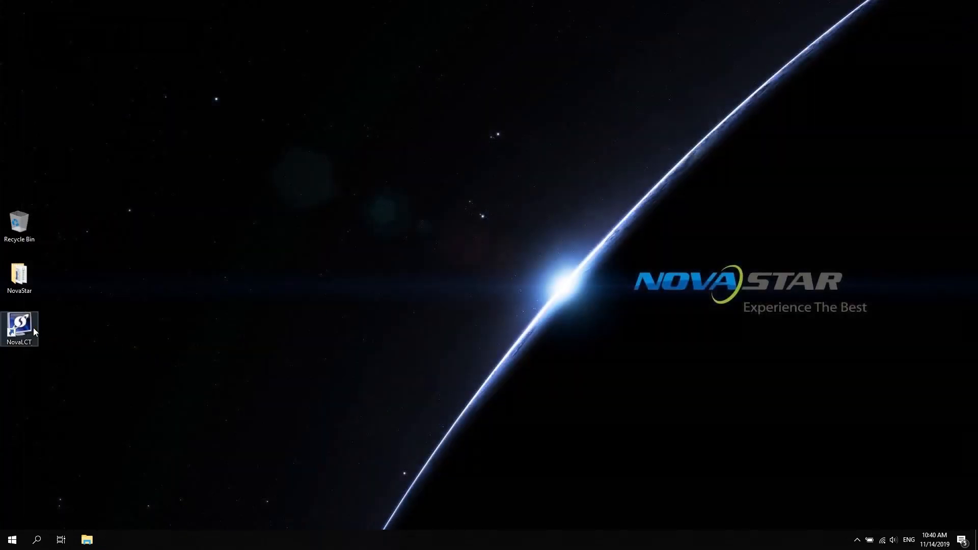
Launch NovaLCT and log in as an advanced synchronous system user by entering the user password.
double_click(28, 328)
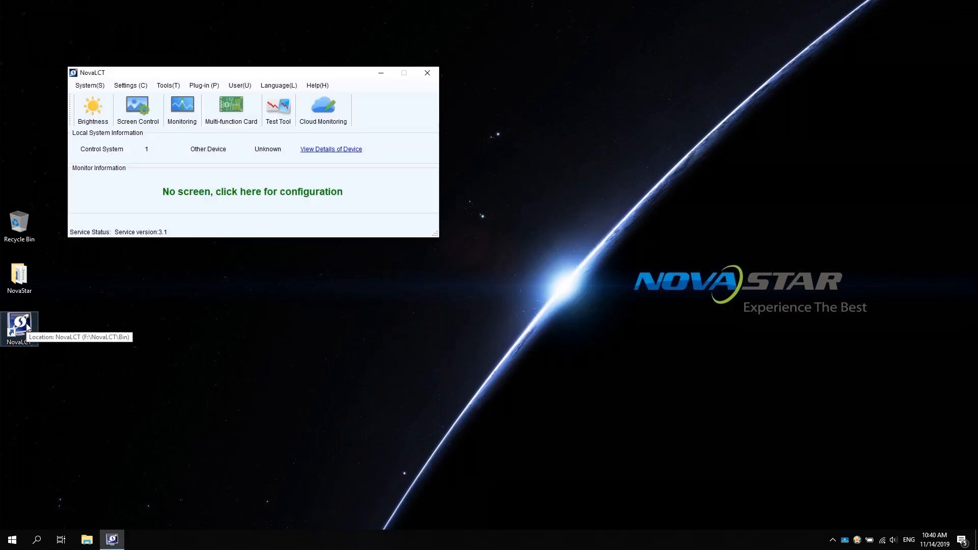
click(244, 88)
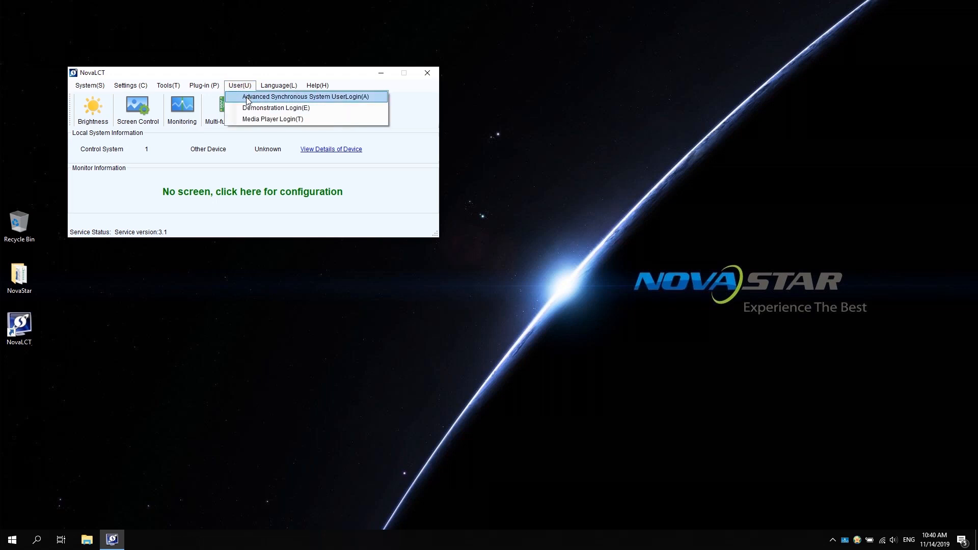
click(249, 98)
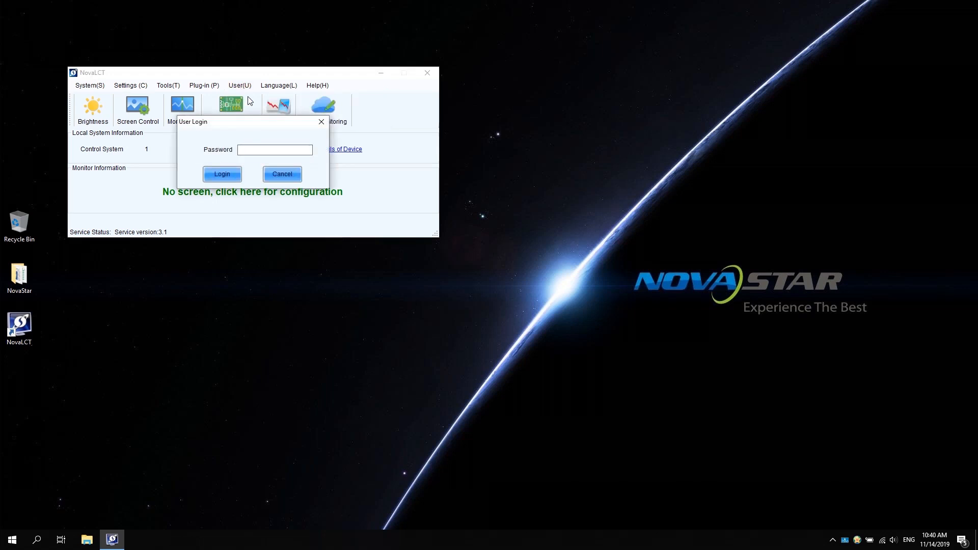
text(admin)
click(214, 176)
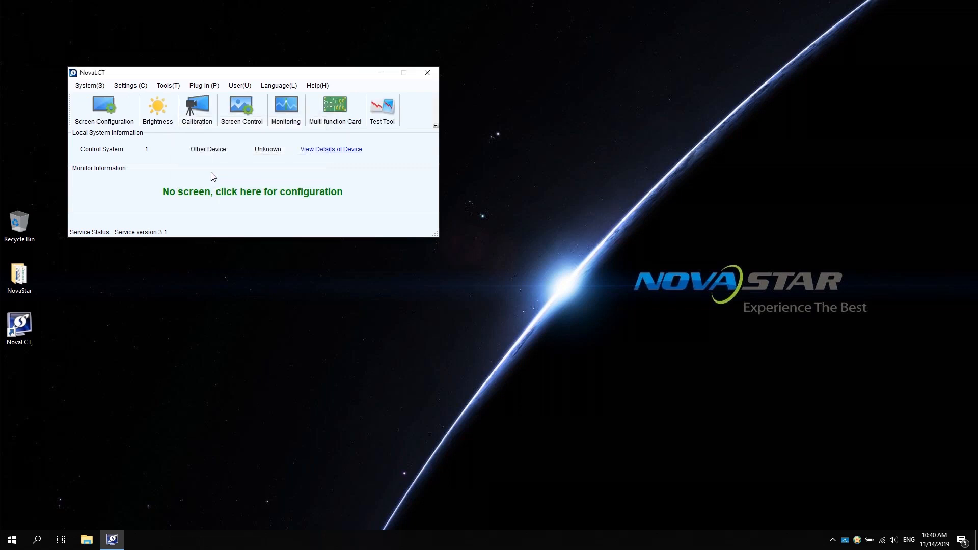
Open the screen configuration for the connected device, apply a 1920 x 1080 px sending card resolution and refresh the display mode.
click(107, 118)
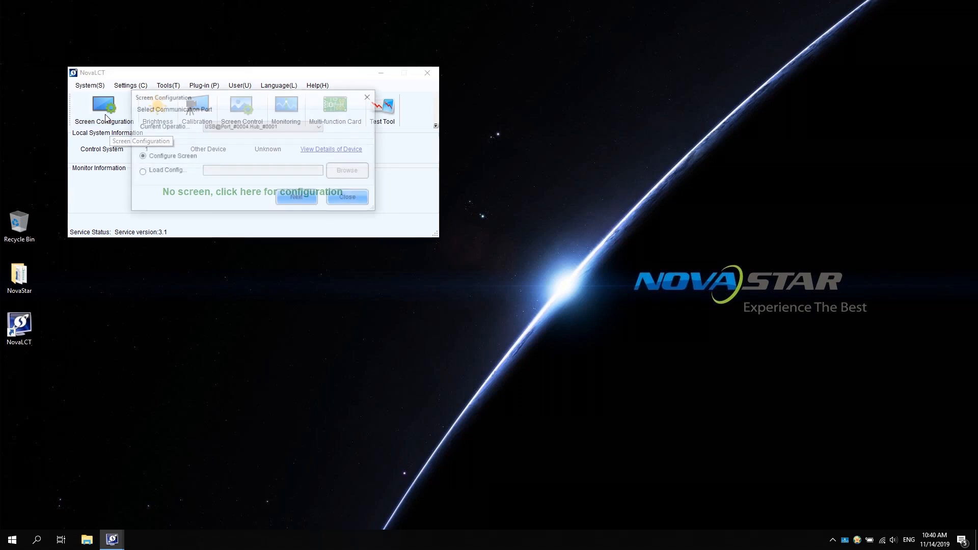
click(297, 199)
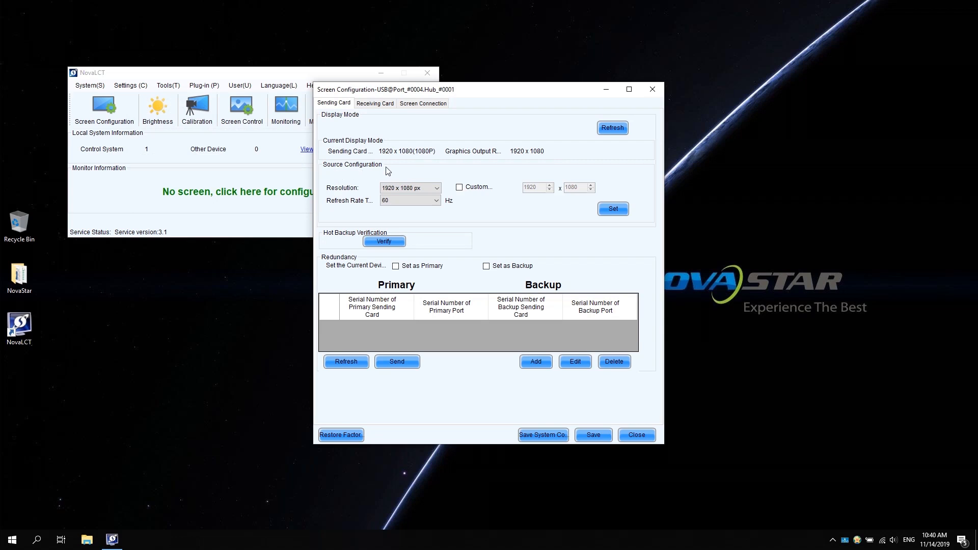
click(437, 187)
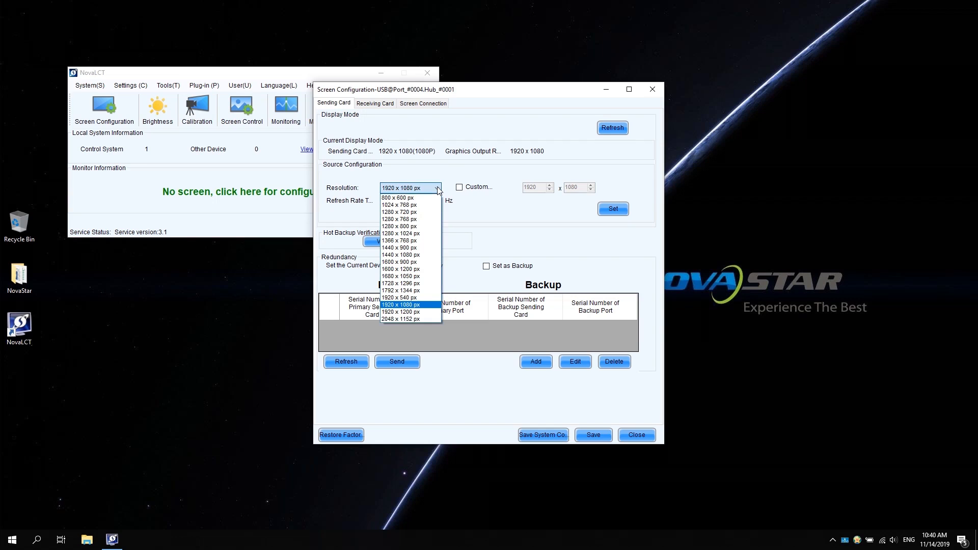
click(428, 305)
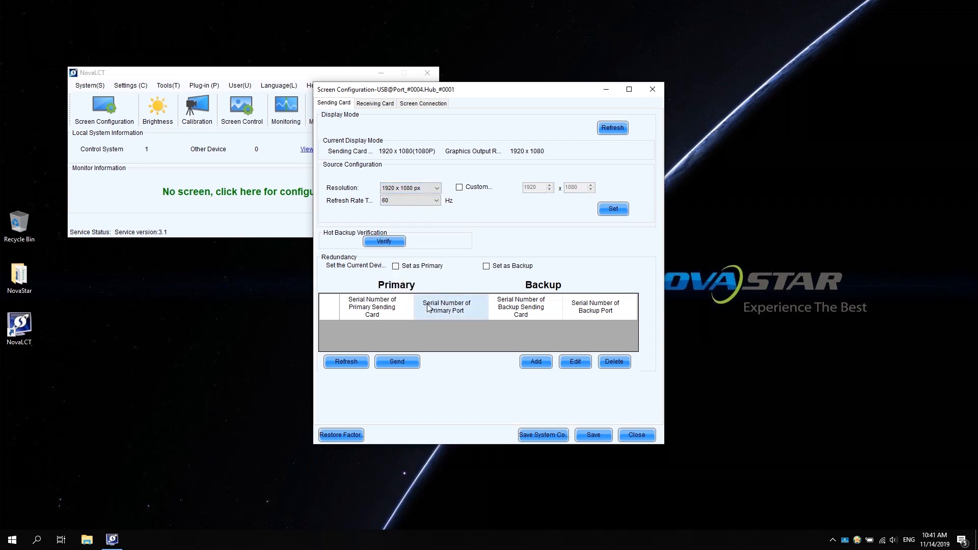
click(613, 211)
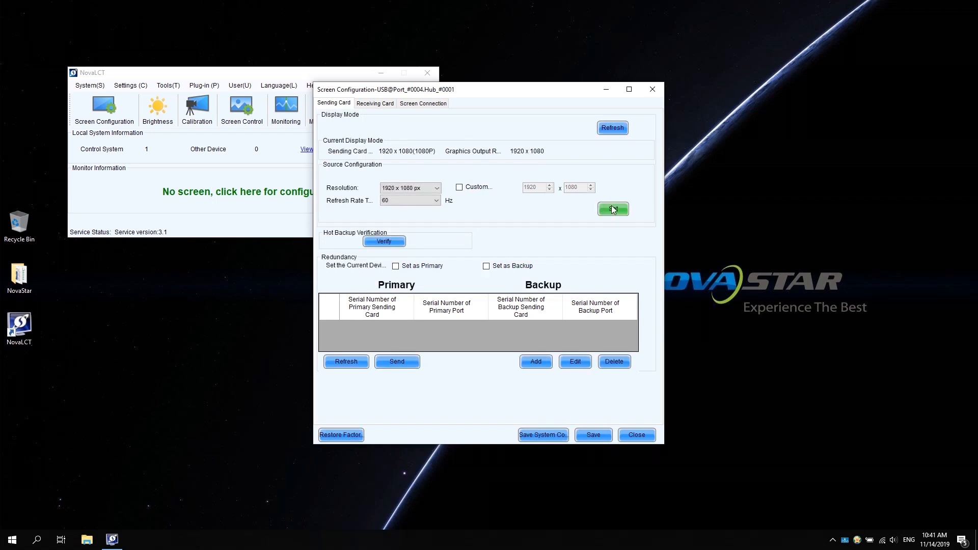
click(613, 128)
Start Smart Settings for the receiving card using Option 1, making the module on by smart settings.
click(377, 103)
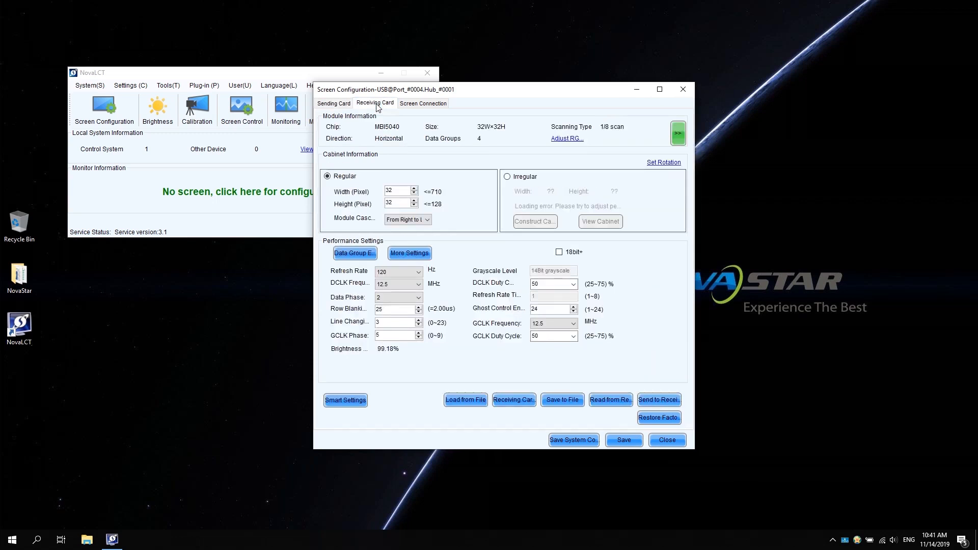
click(342, 402)
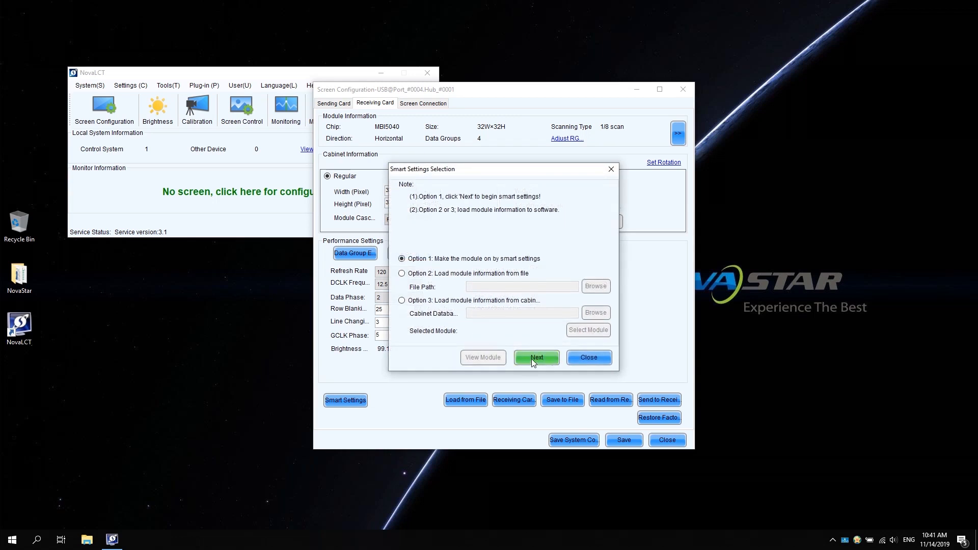
click(533, 357)
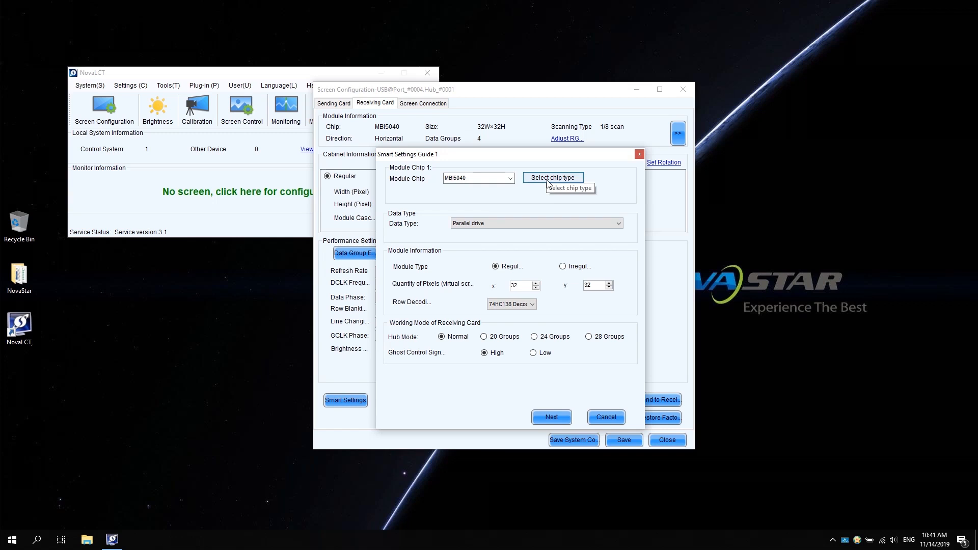
Choose Common Chip as the module chip and Parallel drive as the data type.
click(548, 183)
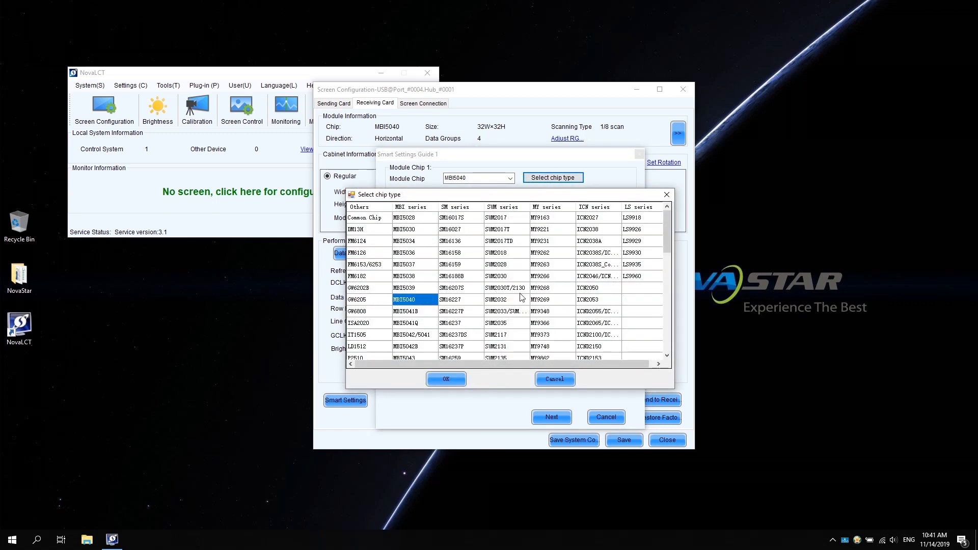
scroll(521, 298, down, 2)
scroll(521, 298, down, 1)
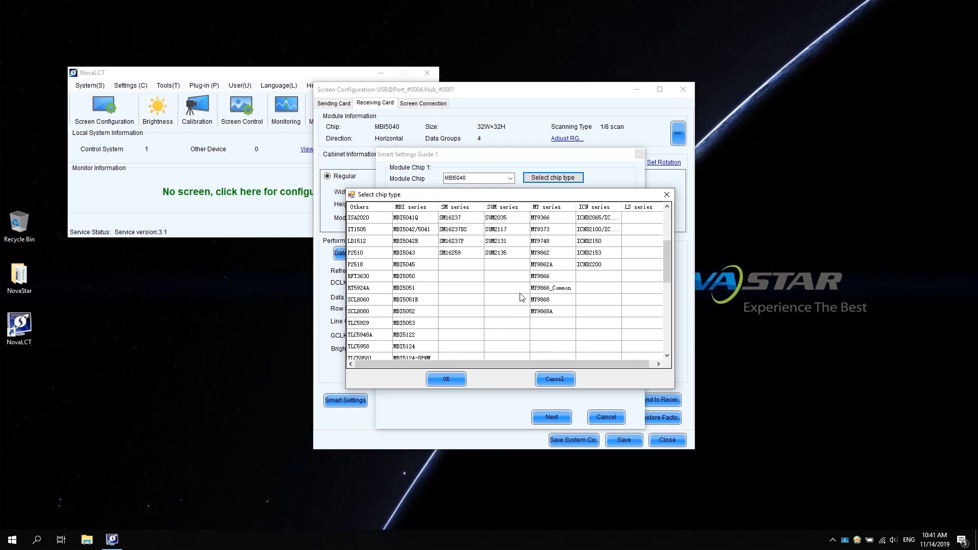
scroll(521, 297, up, 3)
click(371, 218)
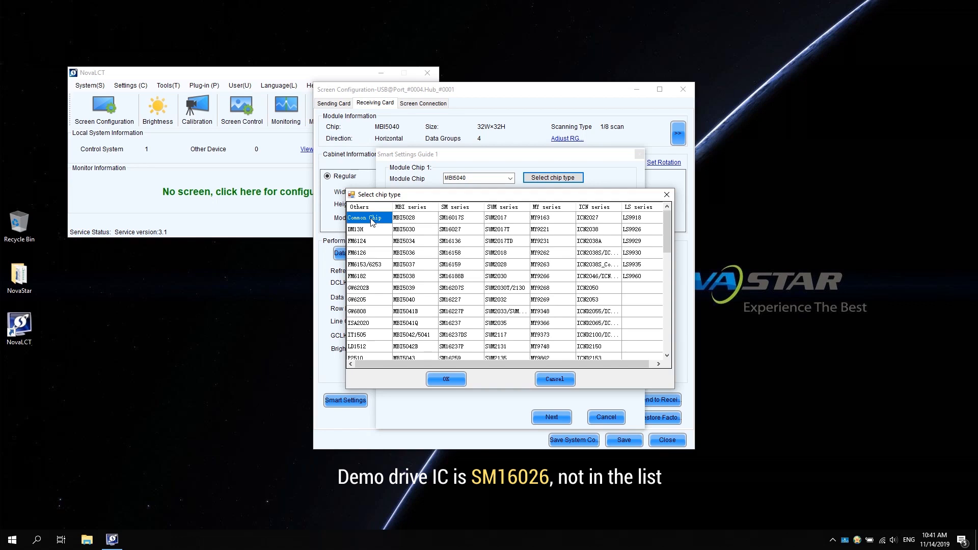
click(450, 380)
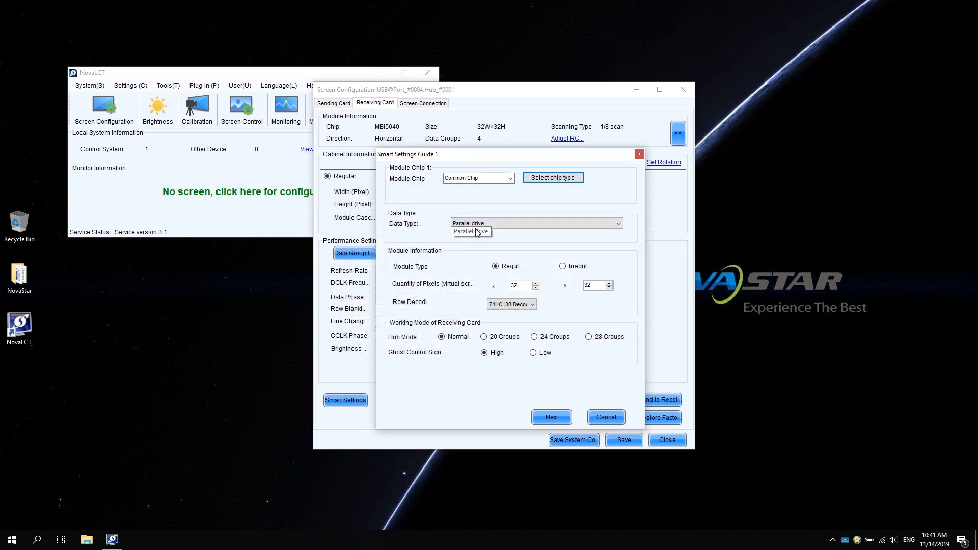
click(619, 227)
click(536, 235)
Set the module's x pixel quantity to 64 and its row decoding to 74HC138, then continue to the next guide.
drag(519, 283, 500, 286)
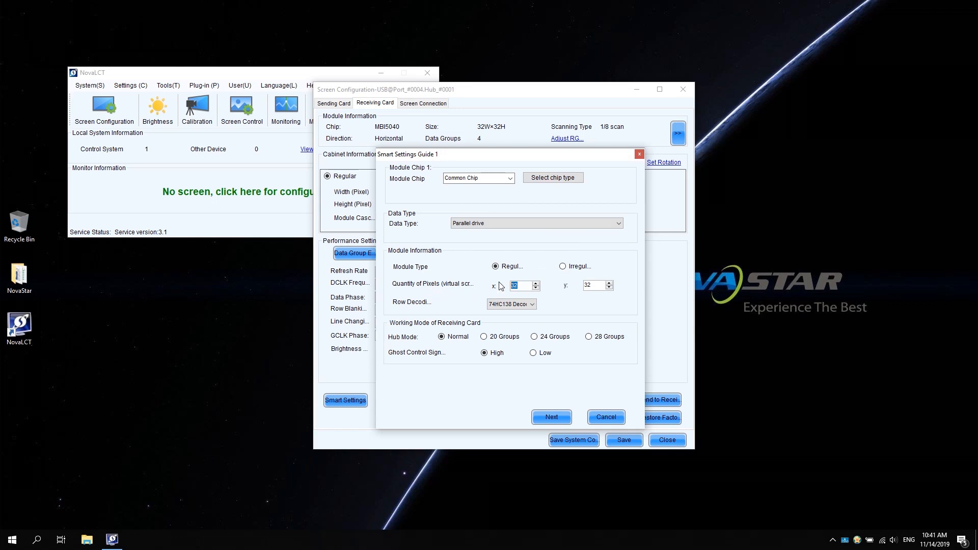
text(64)
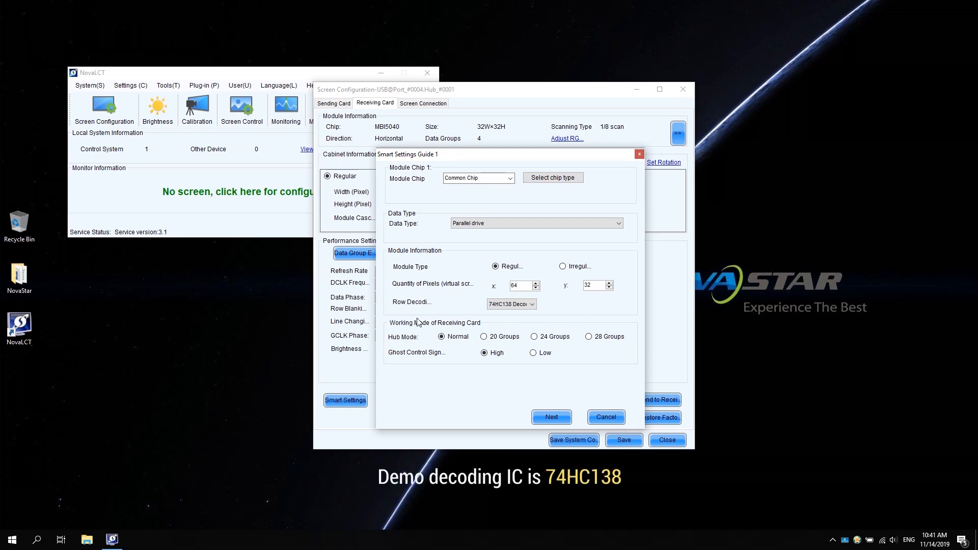
click(530, 305)
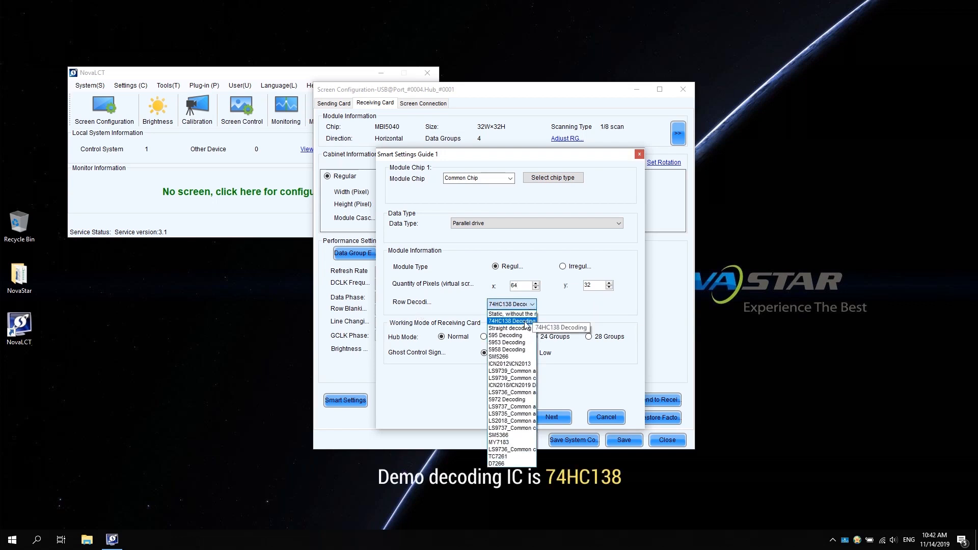
click(526, 324)
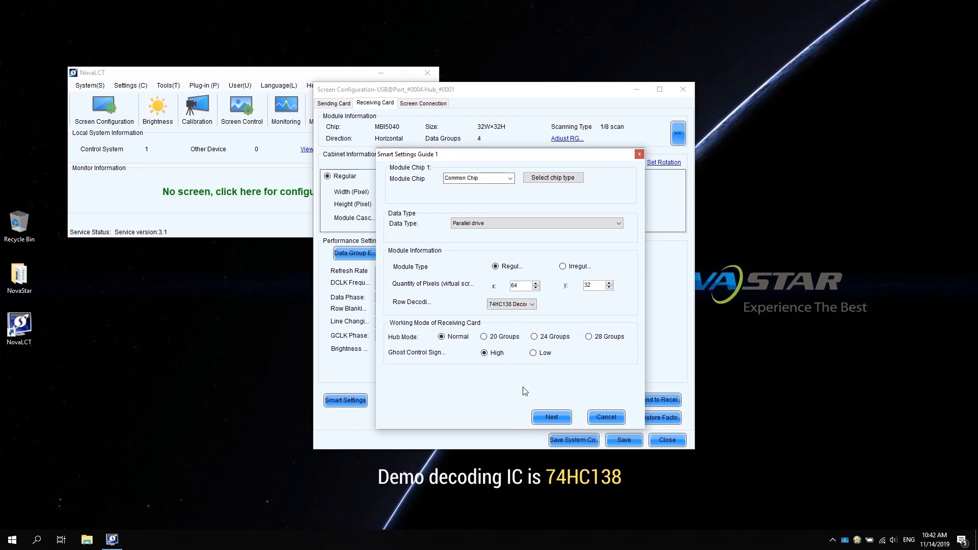
click(553, 416)
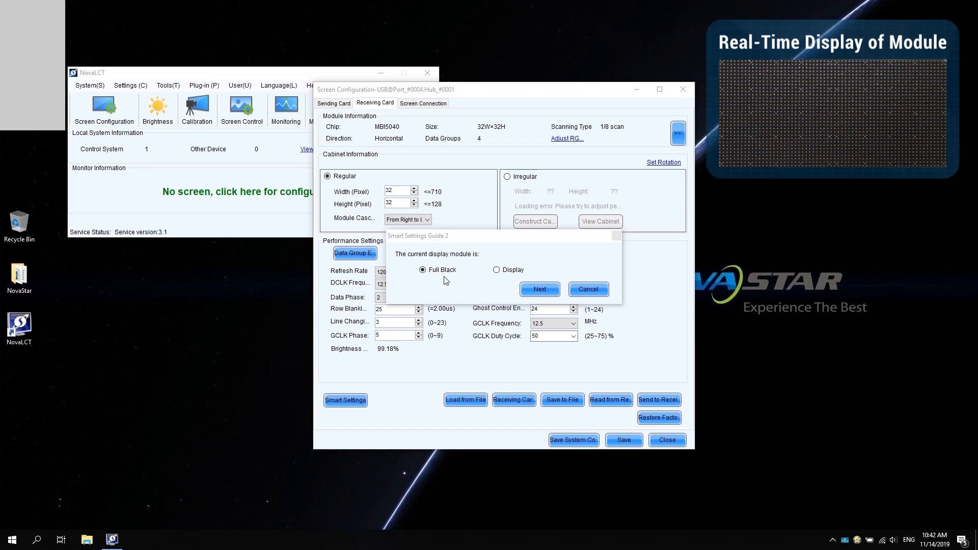
Declare the current module display Full Black, choose manual switching of the color statuses and assign Red A to status 1.
click(534, 290)
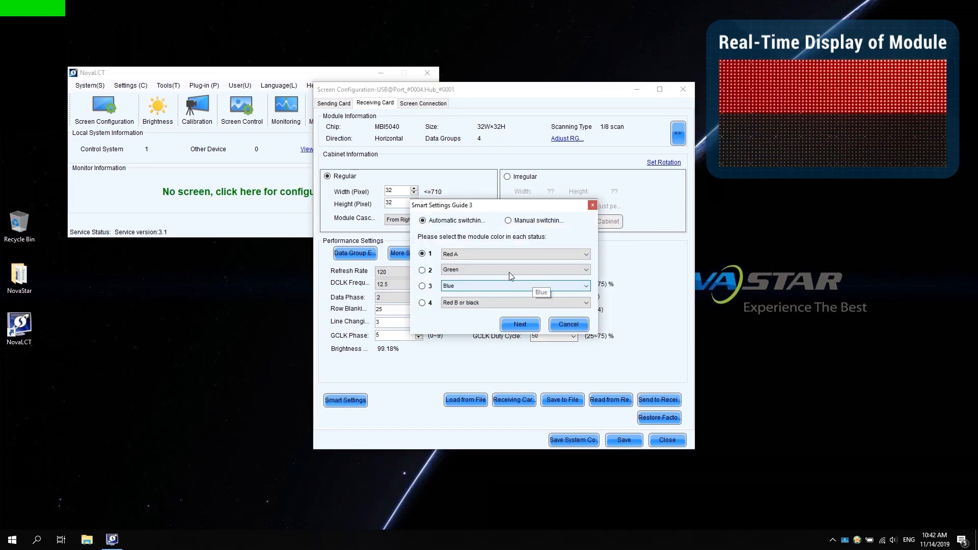
click(509, 221)
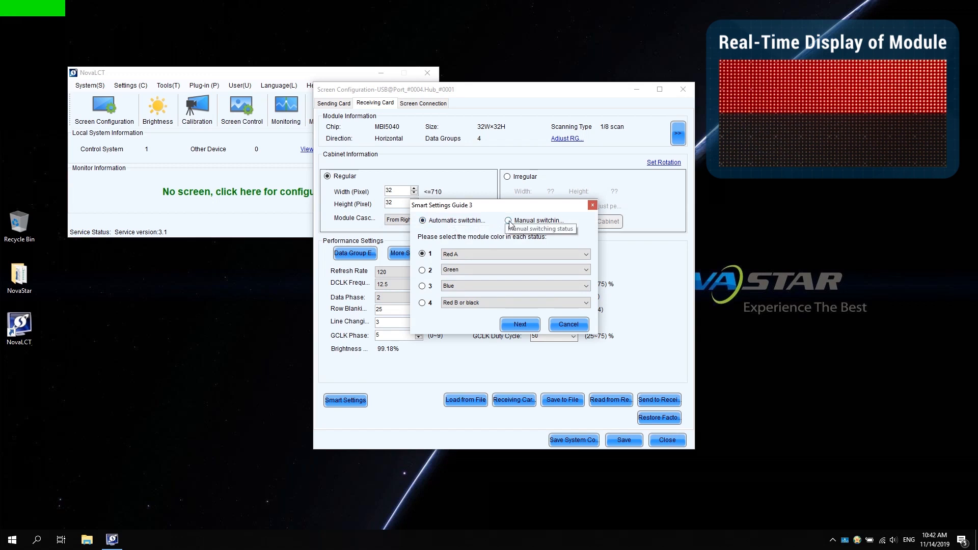
click(422, 254)
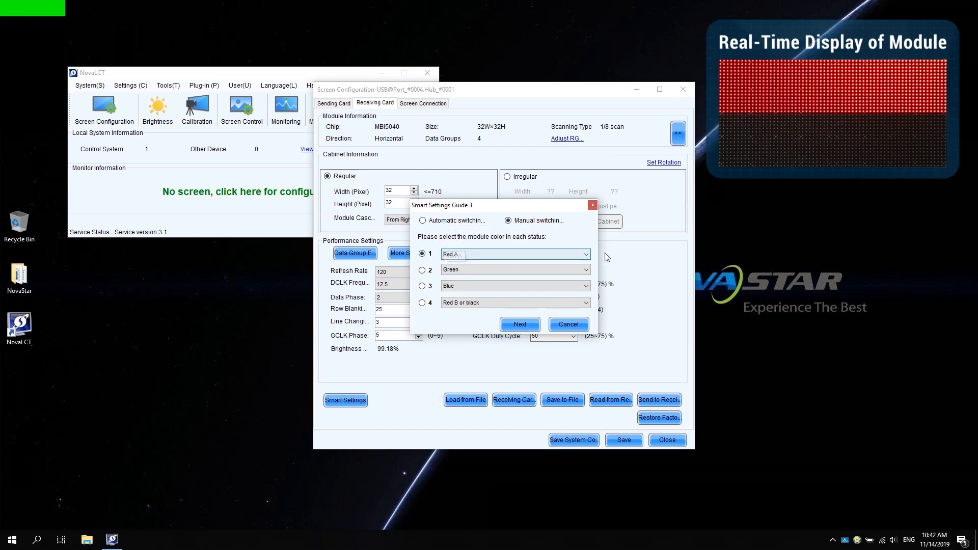
click(586, 254)
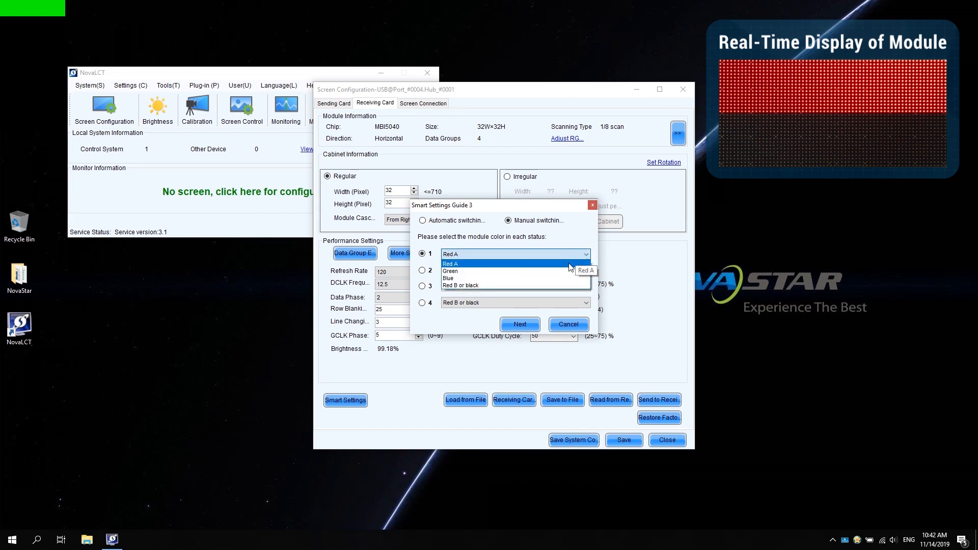
click(569, 264)
Show status 2 on the module, assign Green to it and continue to the next guide.
click(423, 271)
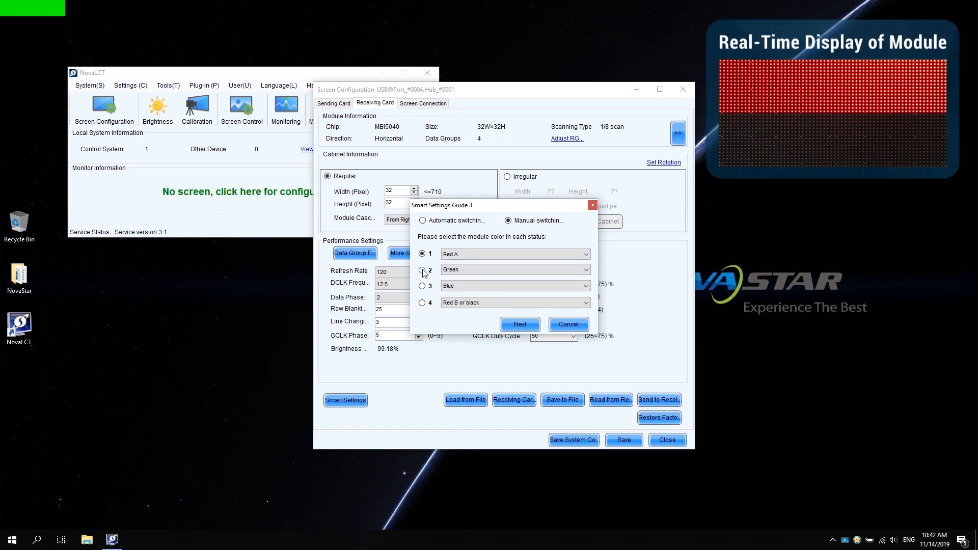
click(585, 269)
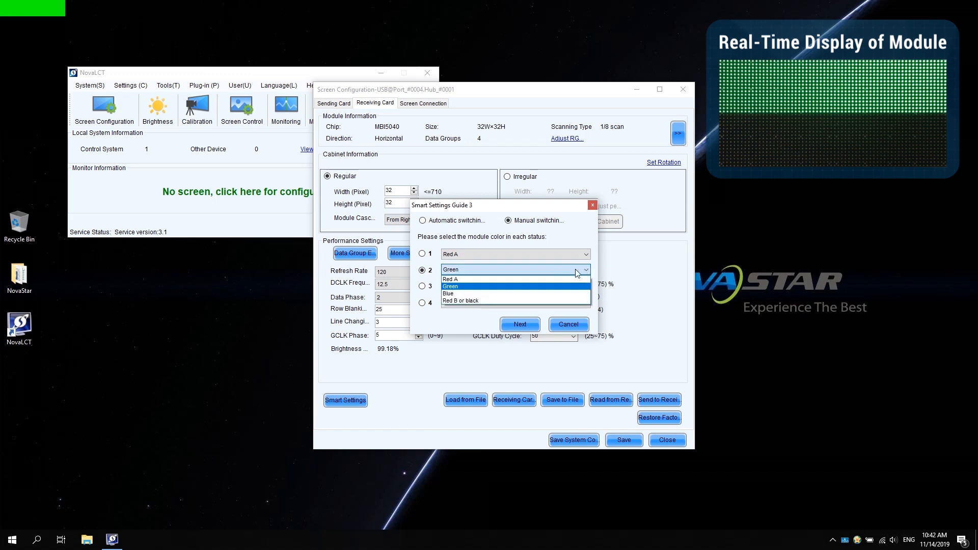
click(540, 288)
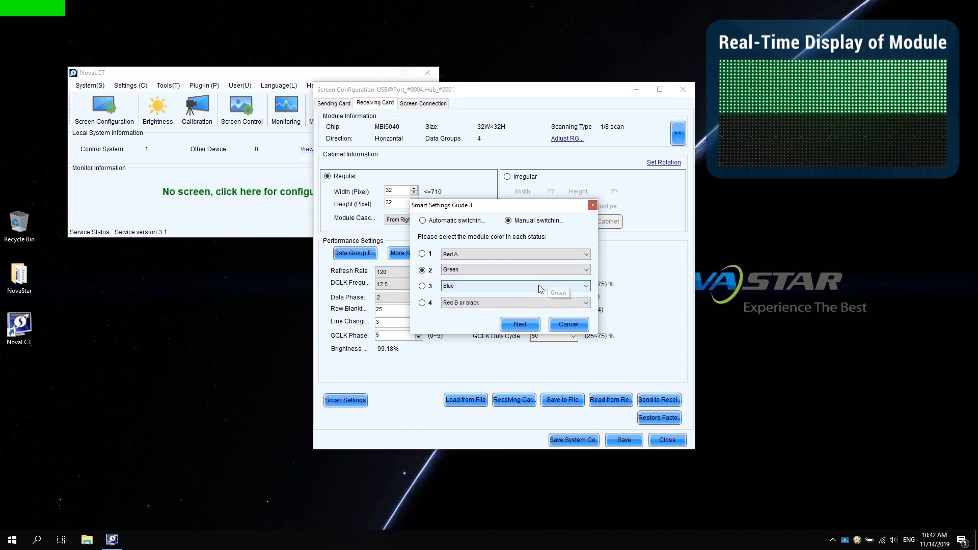
click(526, 323)
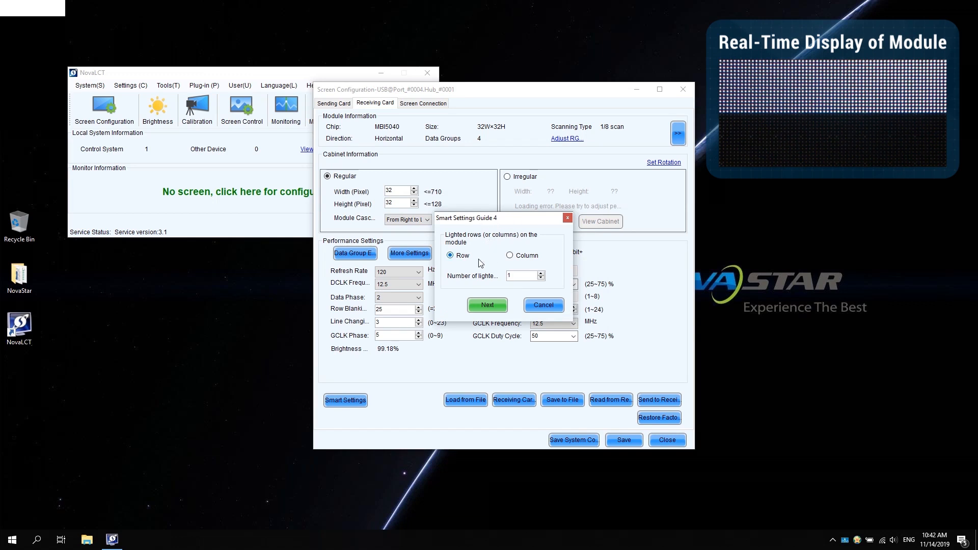
Set the number of lighted rows on the module to 16, then accept a quantity of 1 in the following guide.
click(515, 276)
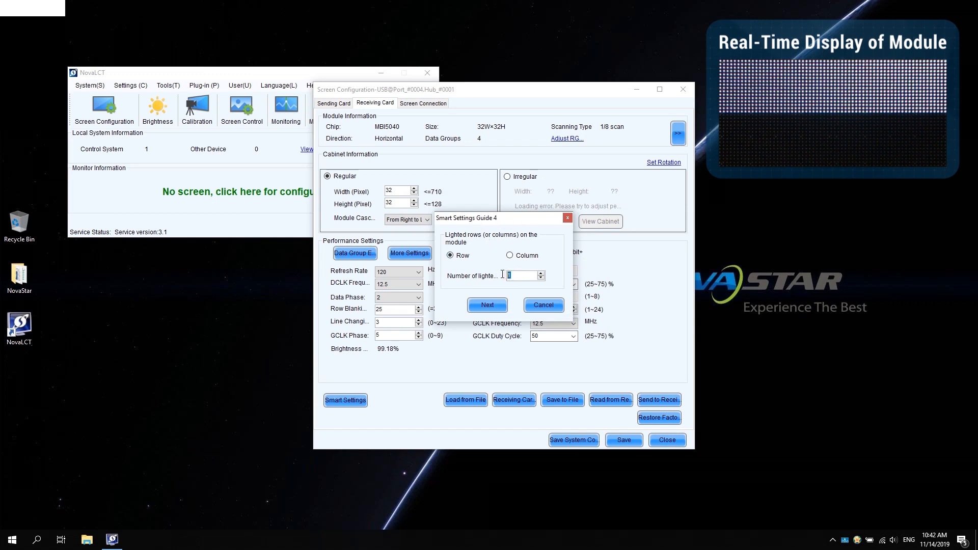
text(6)
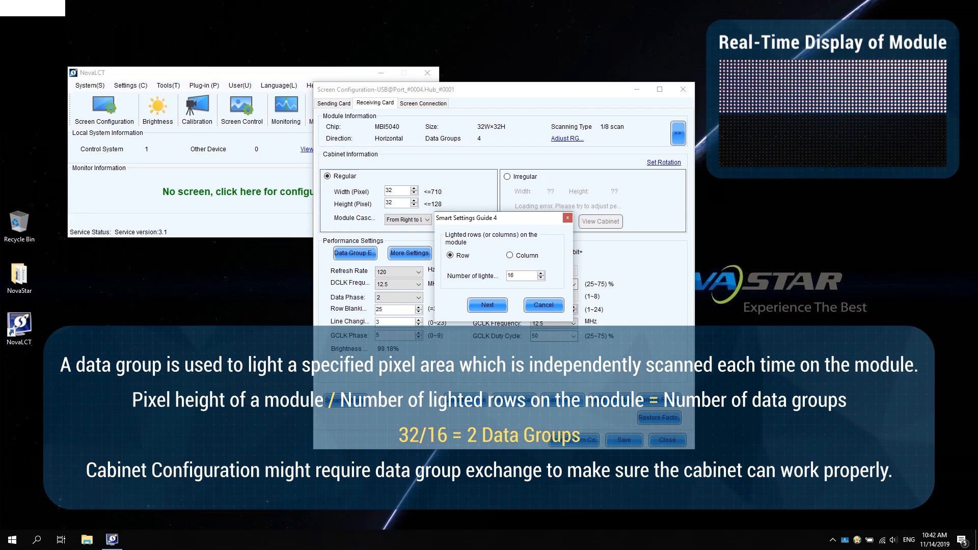
click(483, 303)
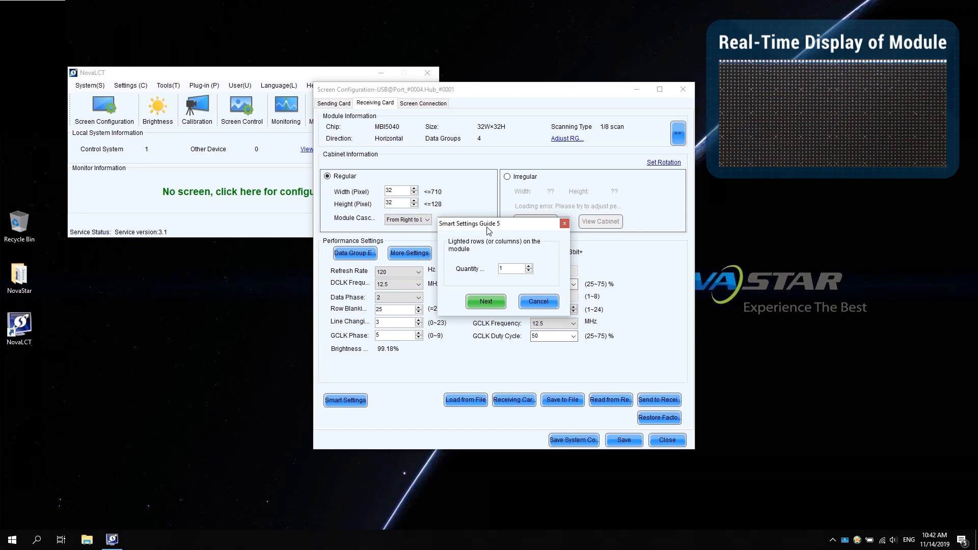
click(484, 302)
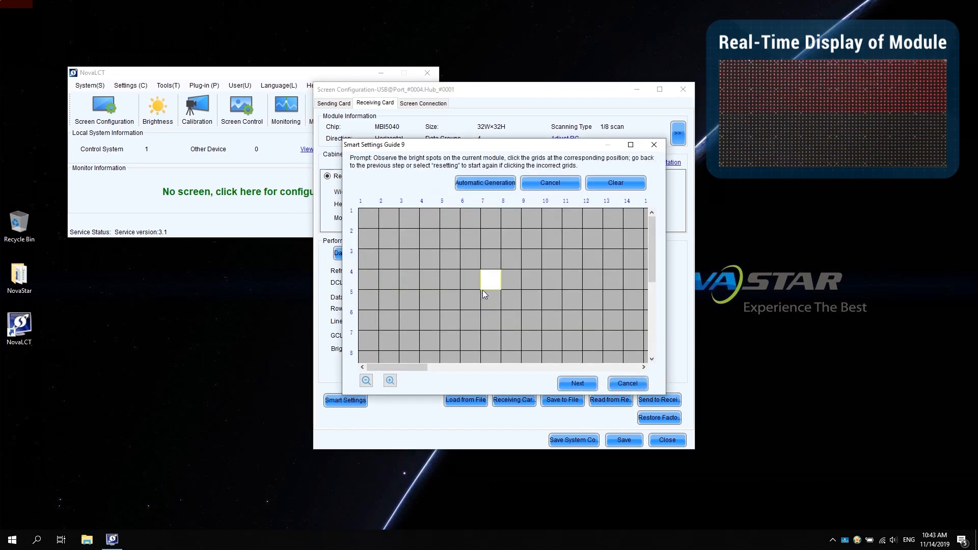
Trace the bright spots through columns 1 to 6 of row 1 in the grid and generate the remaining row cells automatically.
click(470, 218)
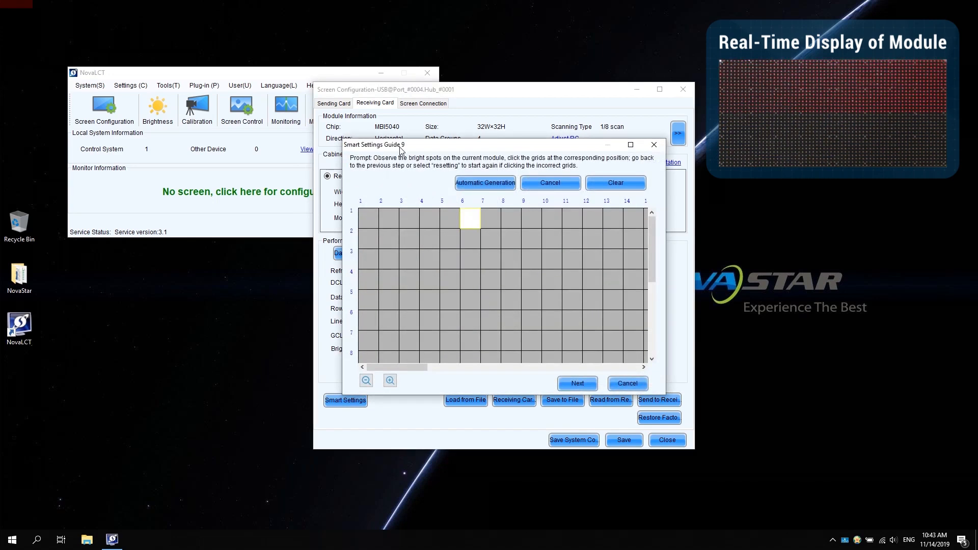
click(370, 219)
click(388, 218)
click(413, 219)
click(430, 220)
click(443, 222)
click(469, 222)
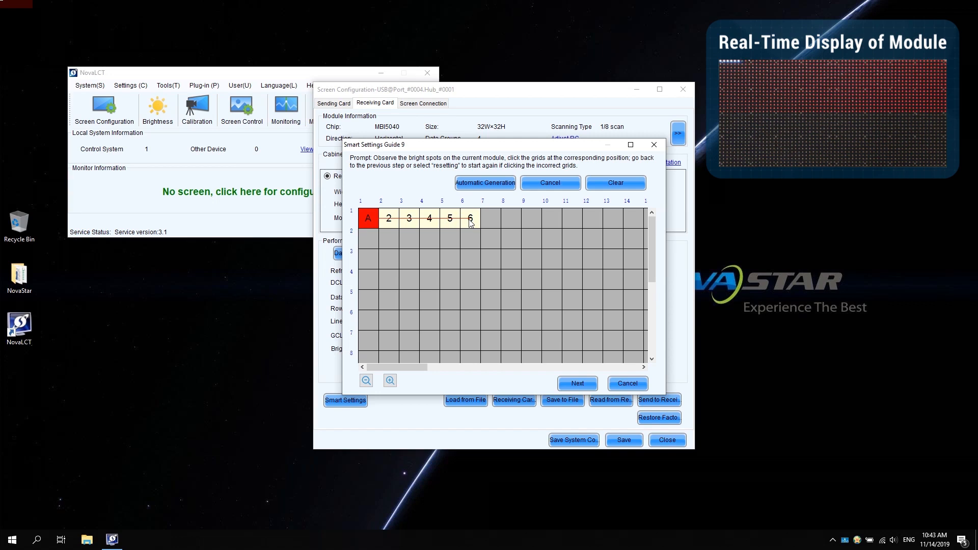
click(484, 183)
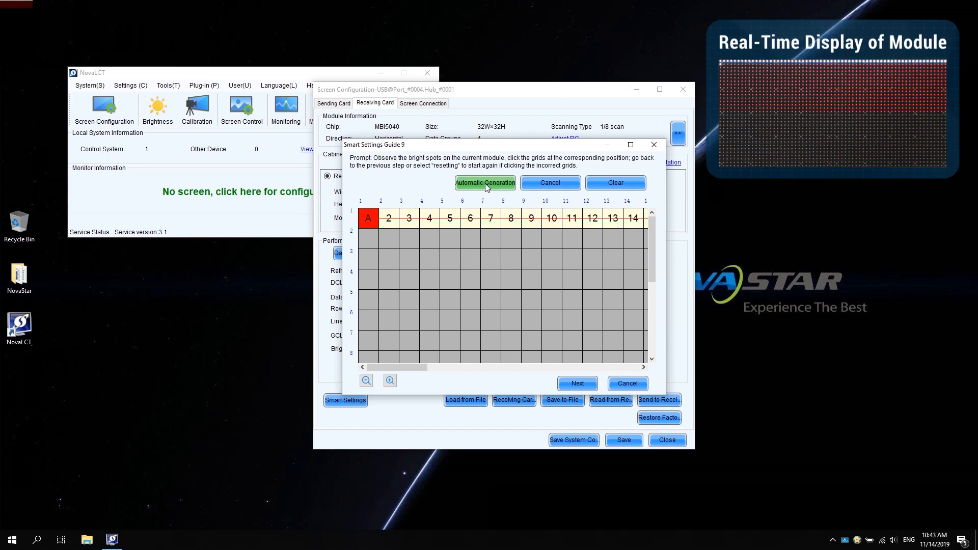
Mark the first-column cell of each remaining row down to row 16 and finish the smart setting.
click(368, 239)
click(367, 261)
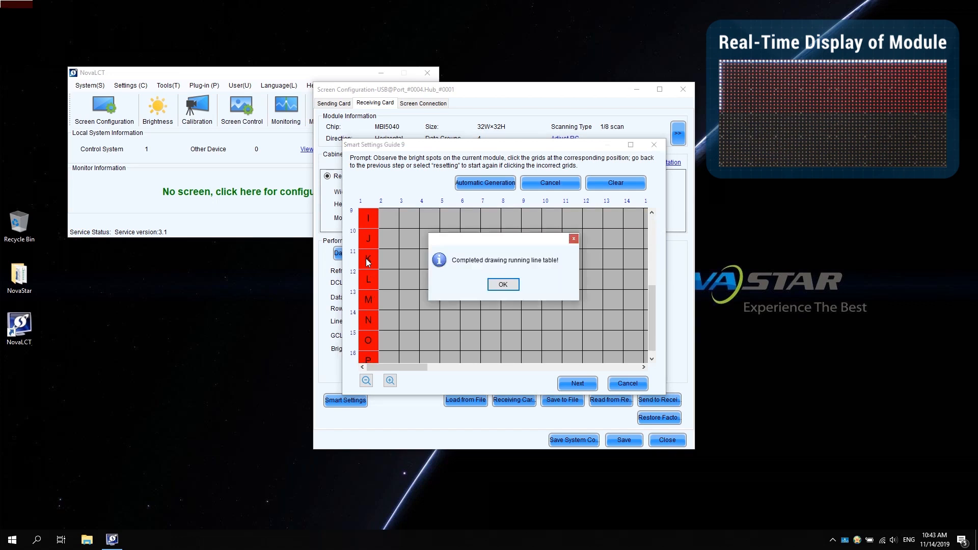
click(502, 284)
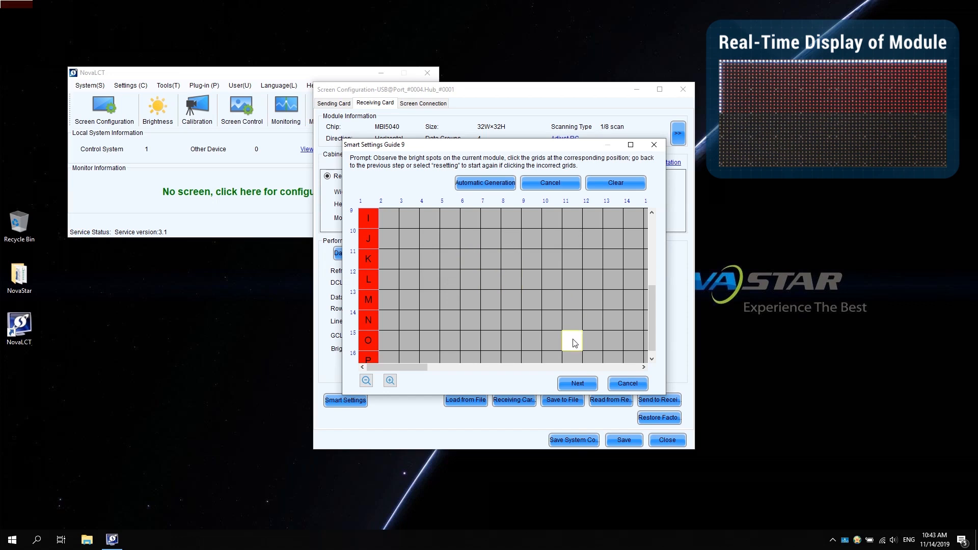
click(577, 384)
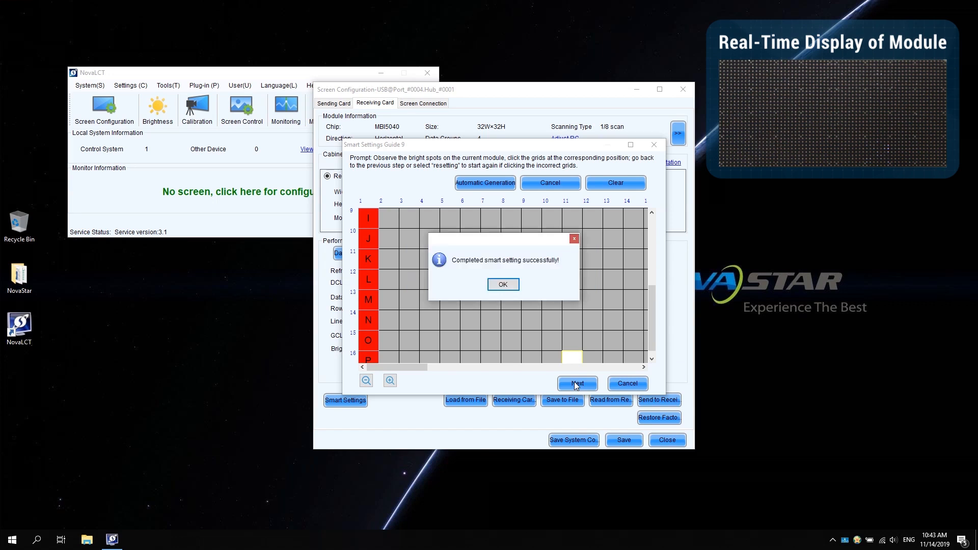
click(509, 287)
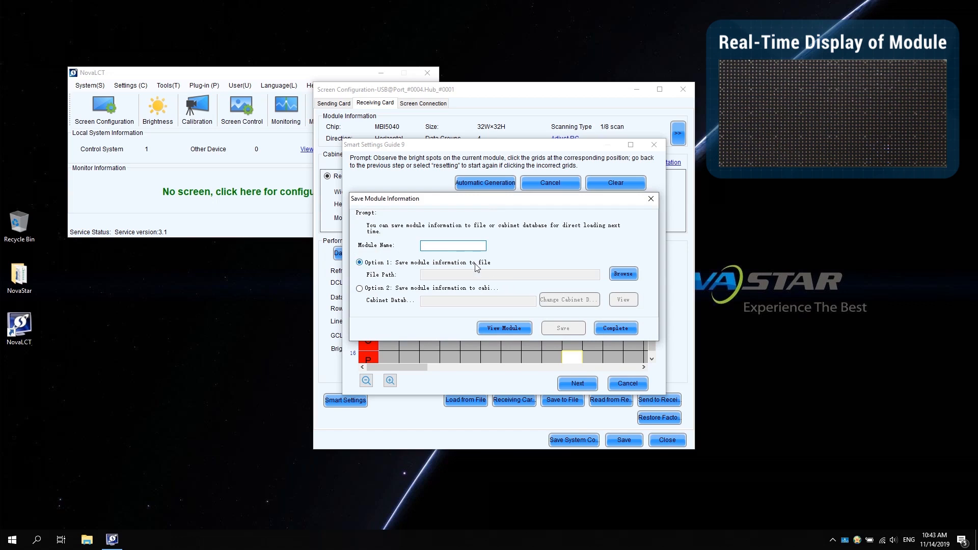
Save the module information under the name NovaStar to the file NovaStar2.module in D:\NovaStar Course and complete the guide.
text(NovaStar)
click(619, 275)
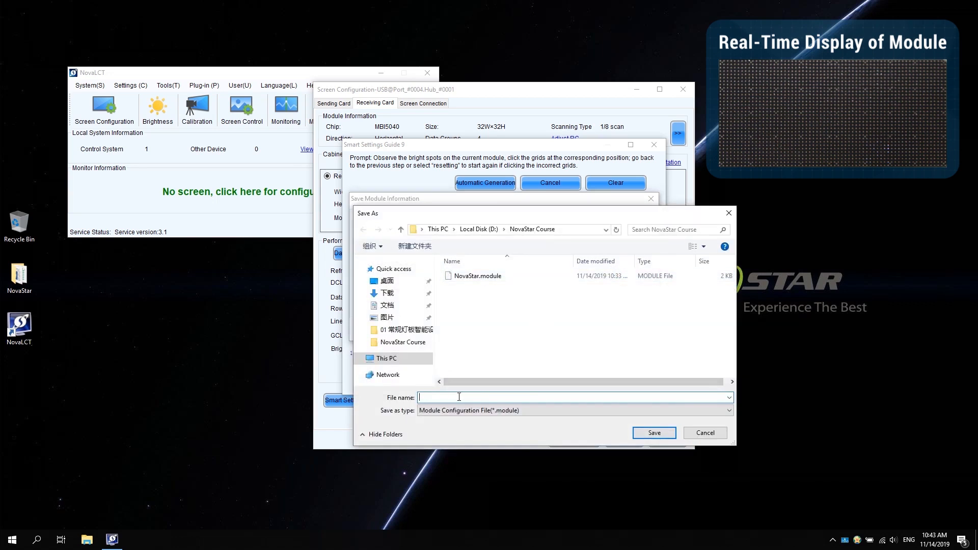
text(NovaStar2)
click(655, 432)
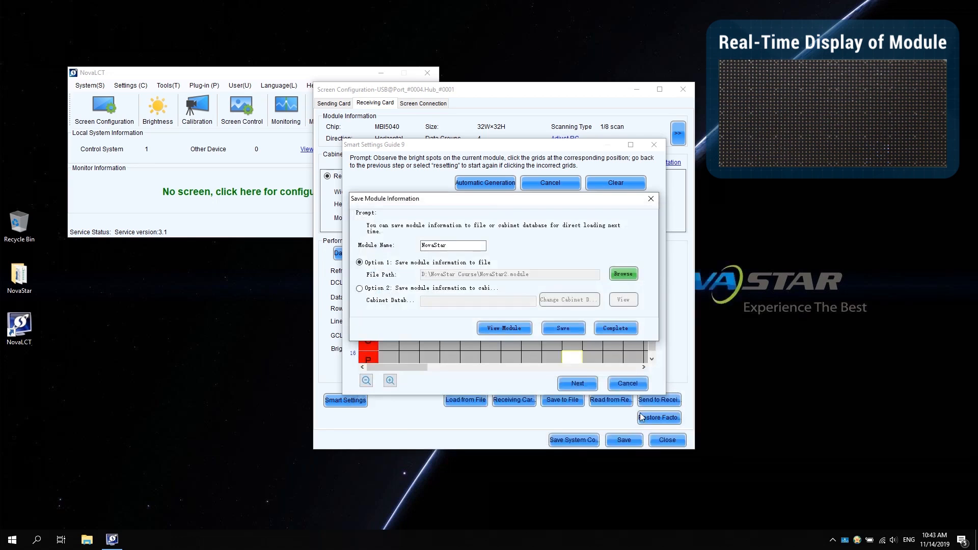
click(554, 328)
click(515, 288)
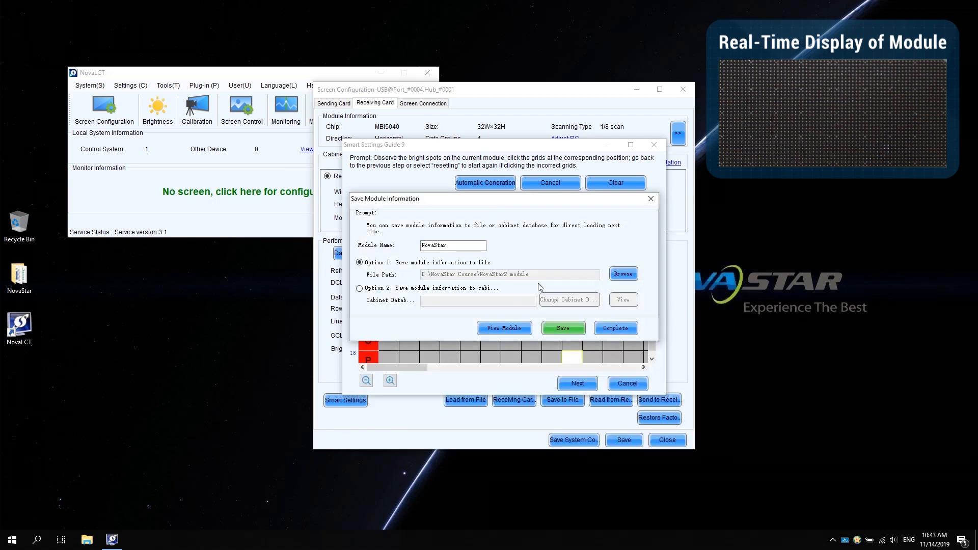
click(607, 328)
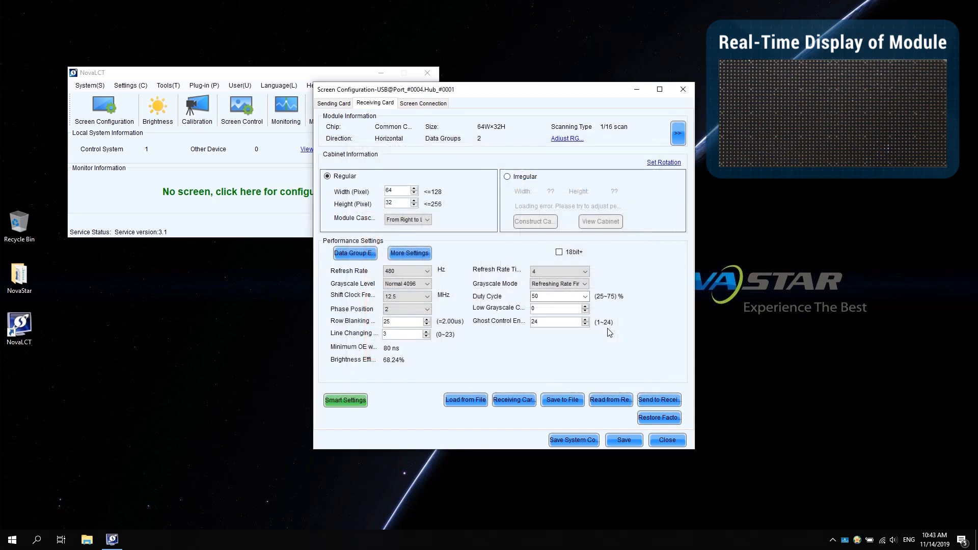